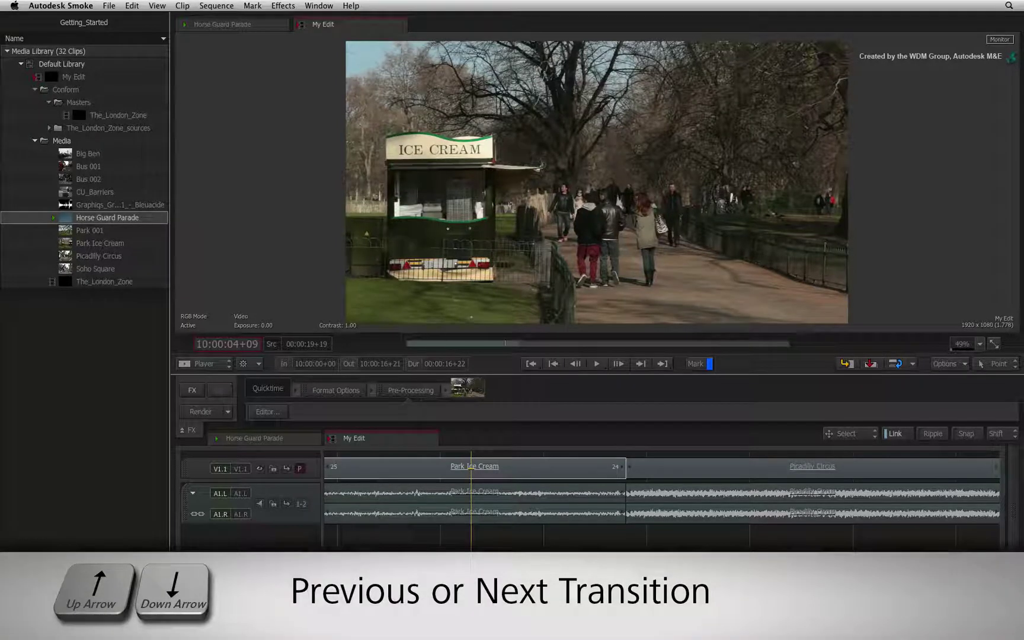
- Jump the playhead to the Park Ice Cream / Piccadilly Circus cut in My Edit
key("Down")
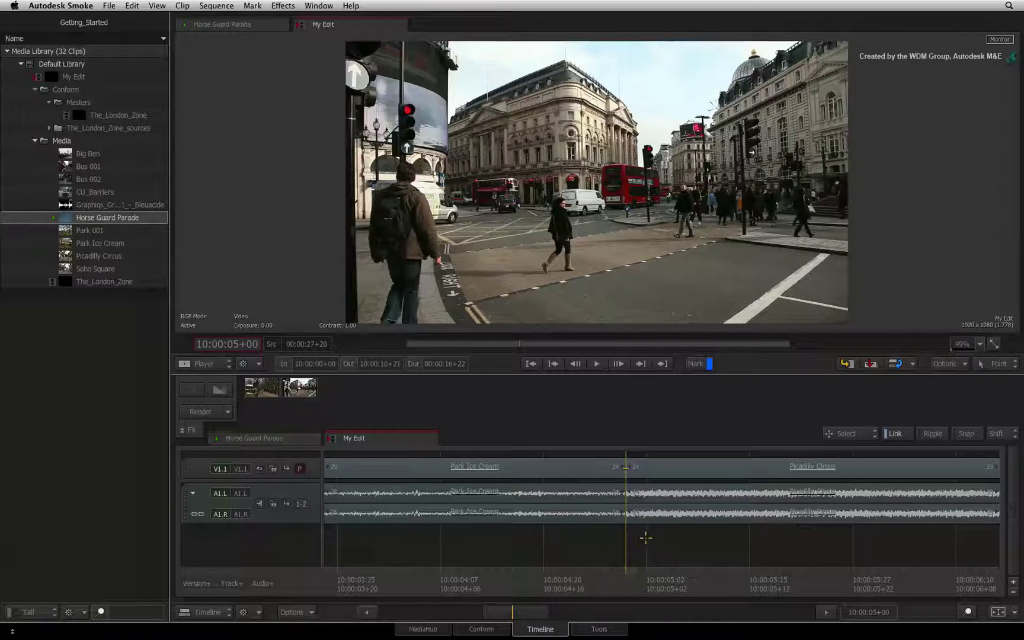
key("shift+super+a")
- Check the transition and cut options, then add a dissolve on video and both audio tracks
left_click(220, 389)
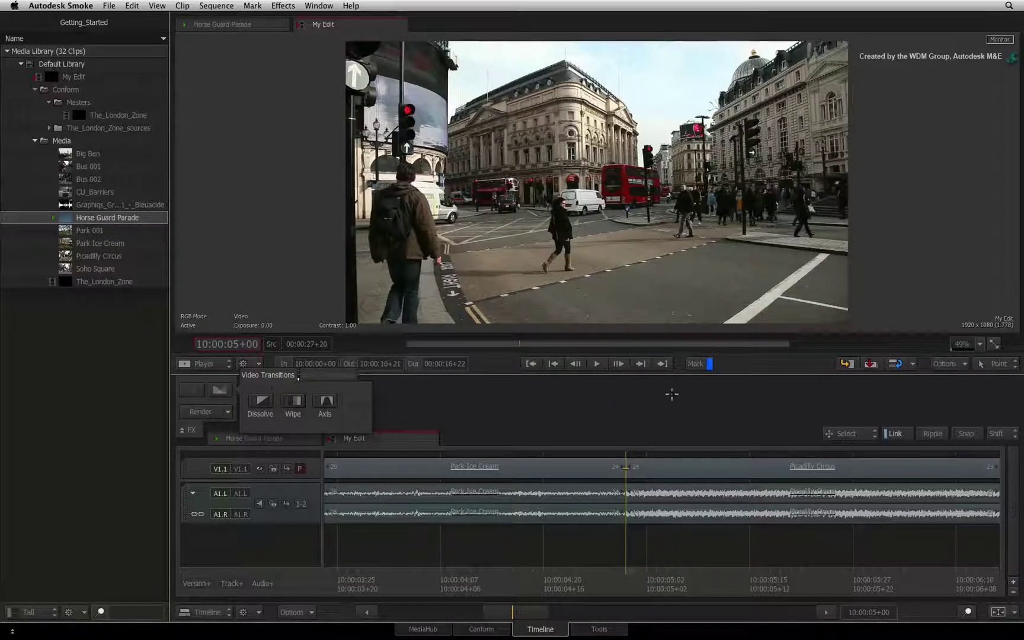
right_click(627, 470)
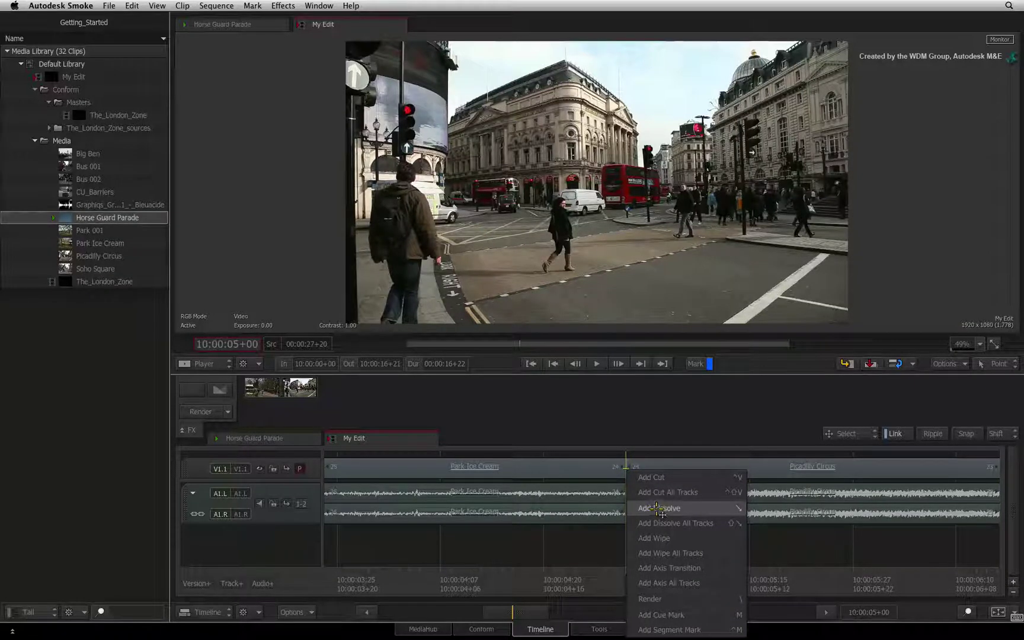
left_click(646, 428)
key("super+t")
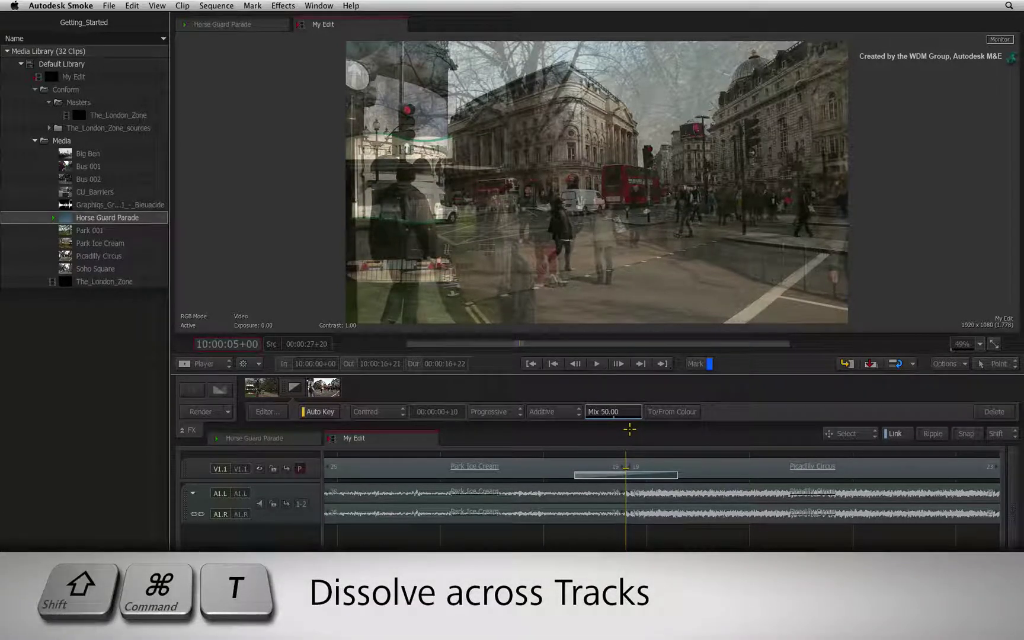
key("shift+super+t")
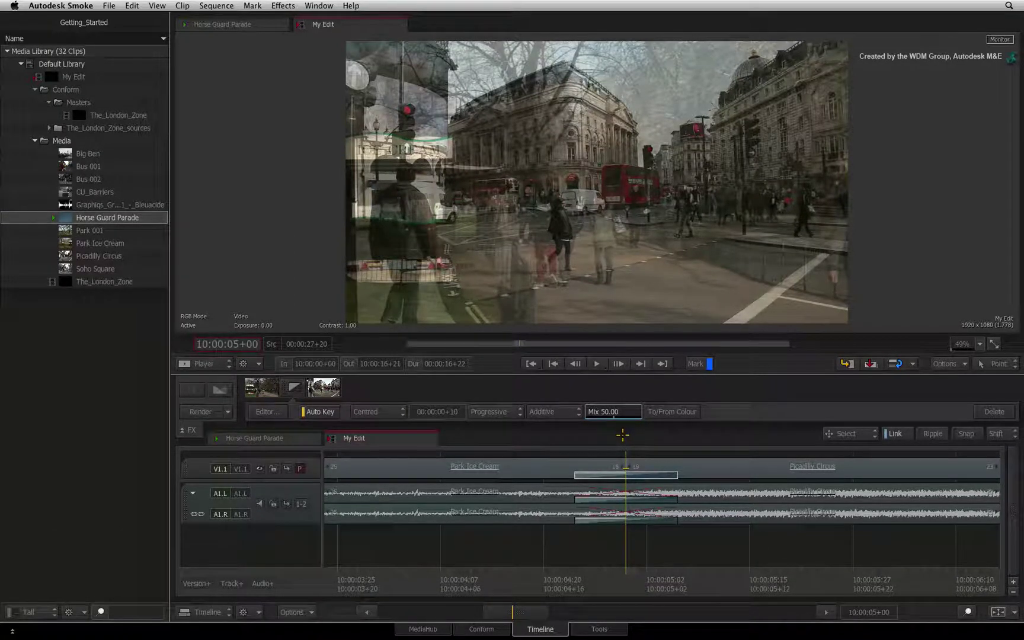
key("super+z")
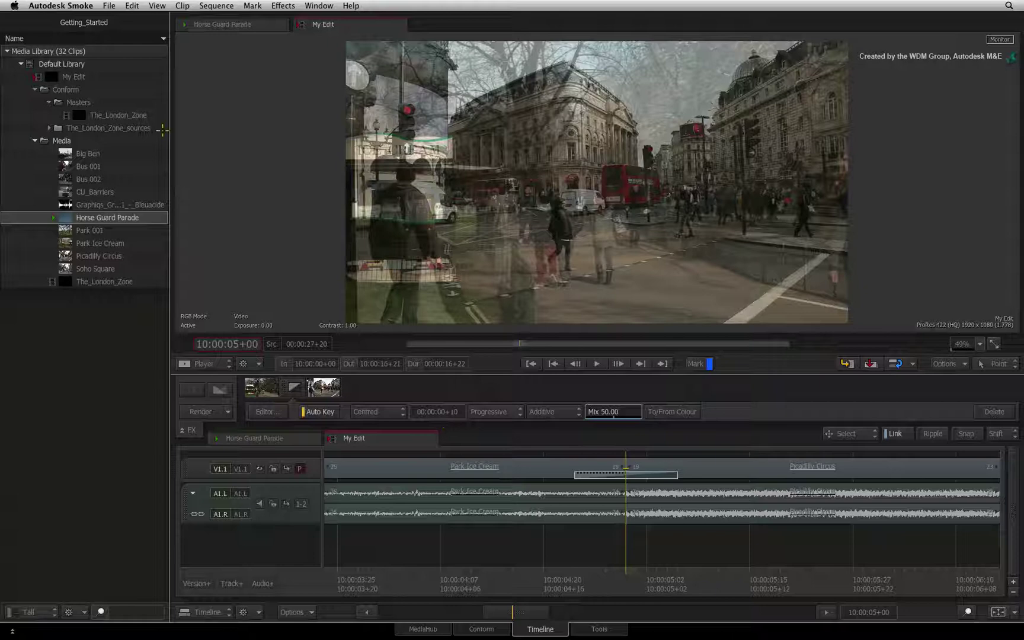
left_click(58, 6)
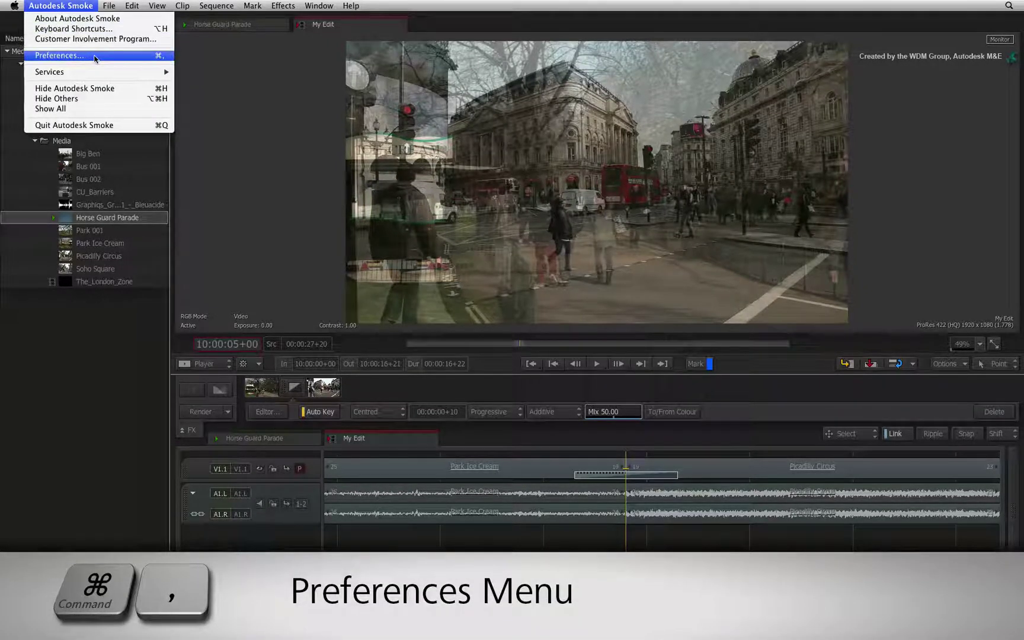
key("Escape")
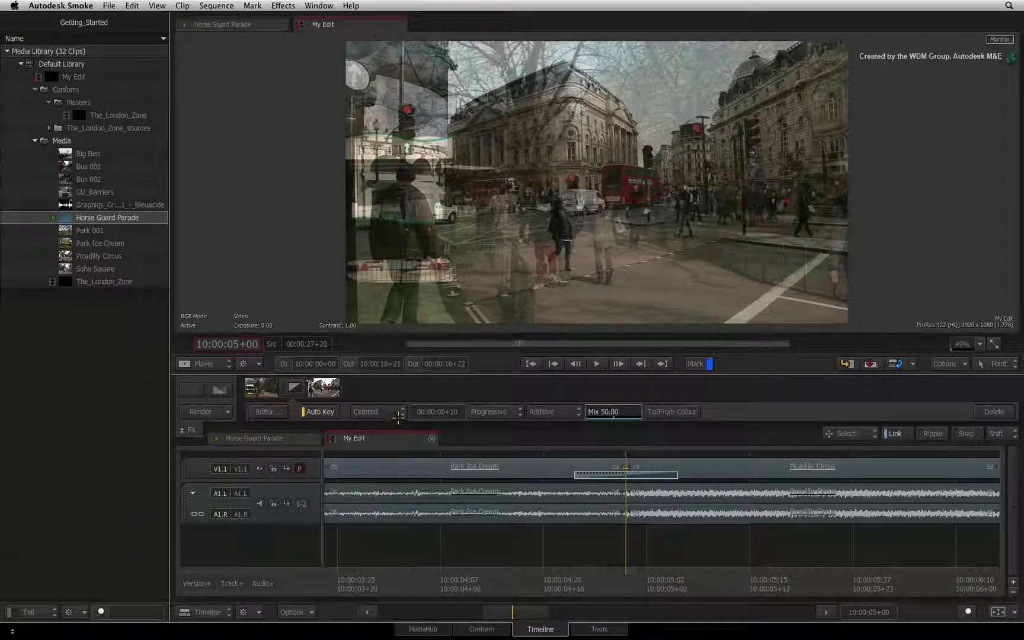
- Keep the dissolve centred and Additive, about 00:00:01+00 long, with mix 100
left_click(397, 414)
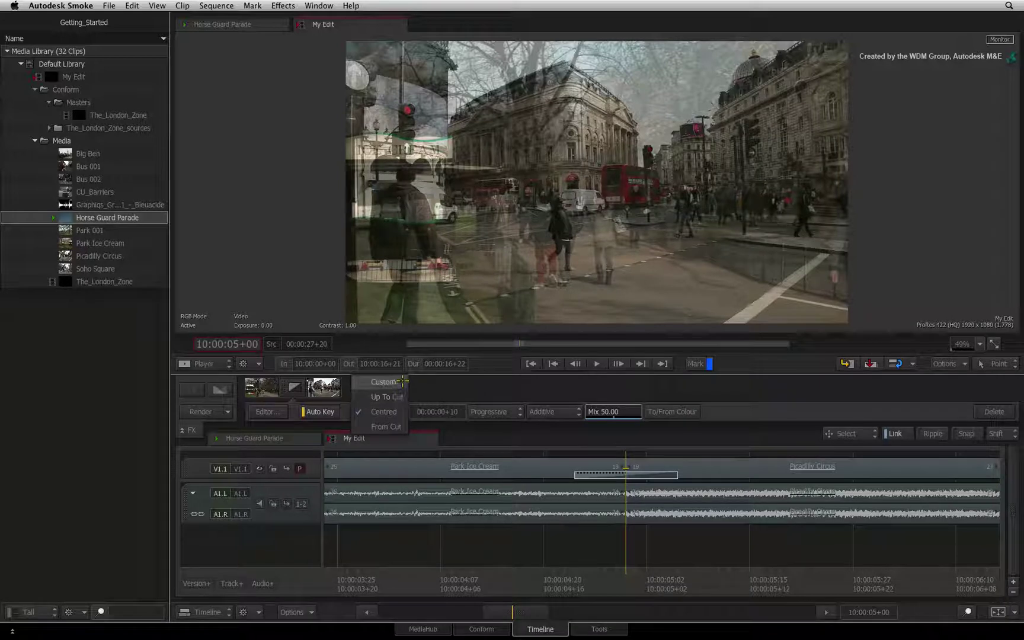
left_click(449, 385)
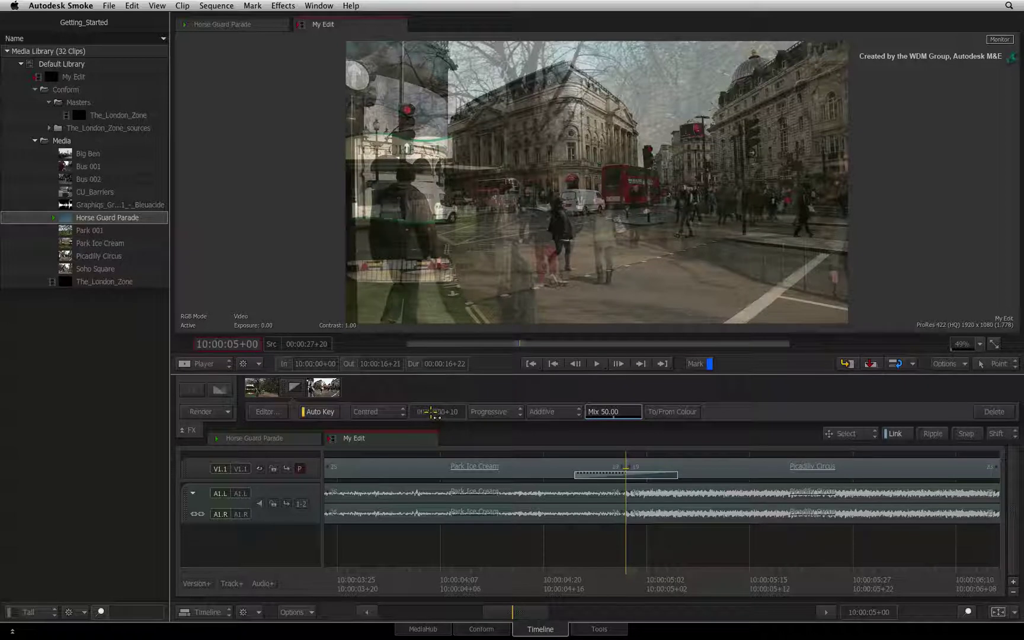
left_click_drag(432, 413, 432, 414)
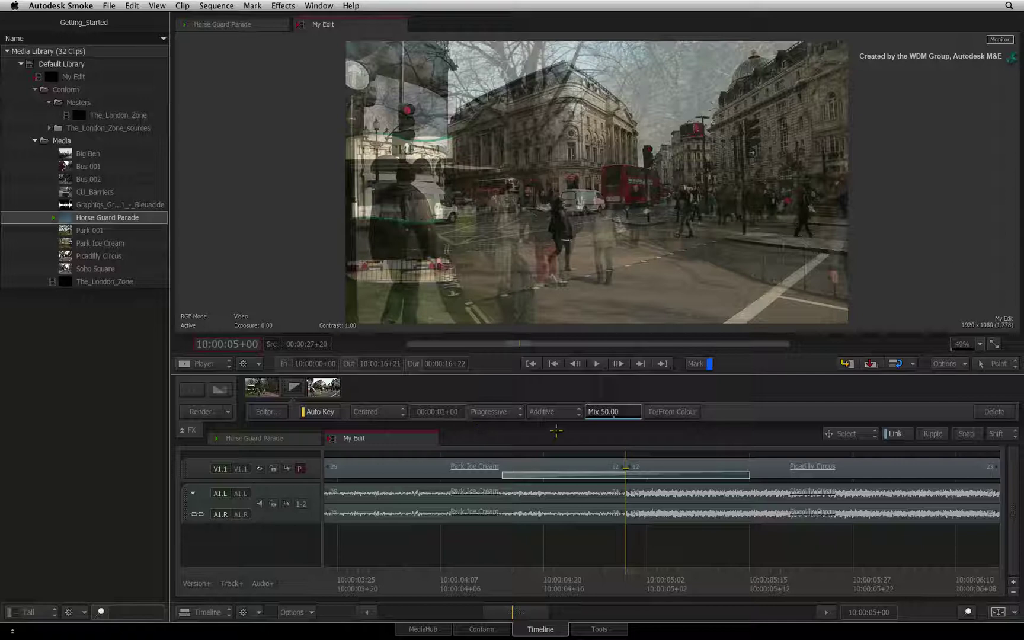
left_click(565, 412)
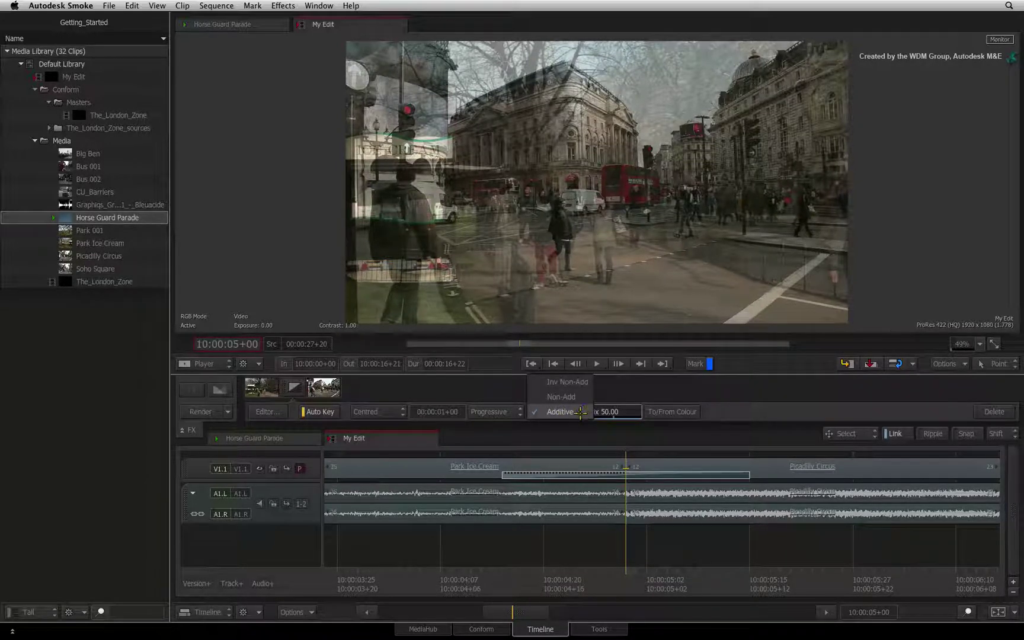
left_click(581, 412)
type("100")
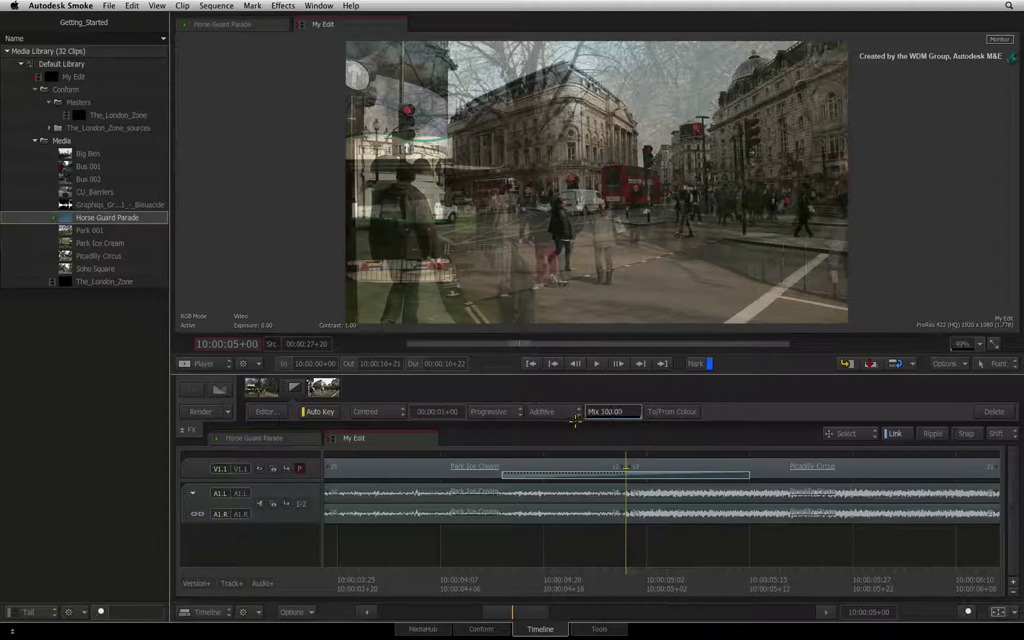
key("Return")
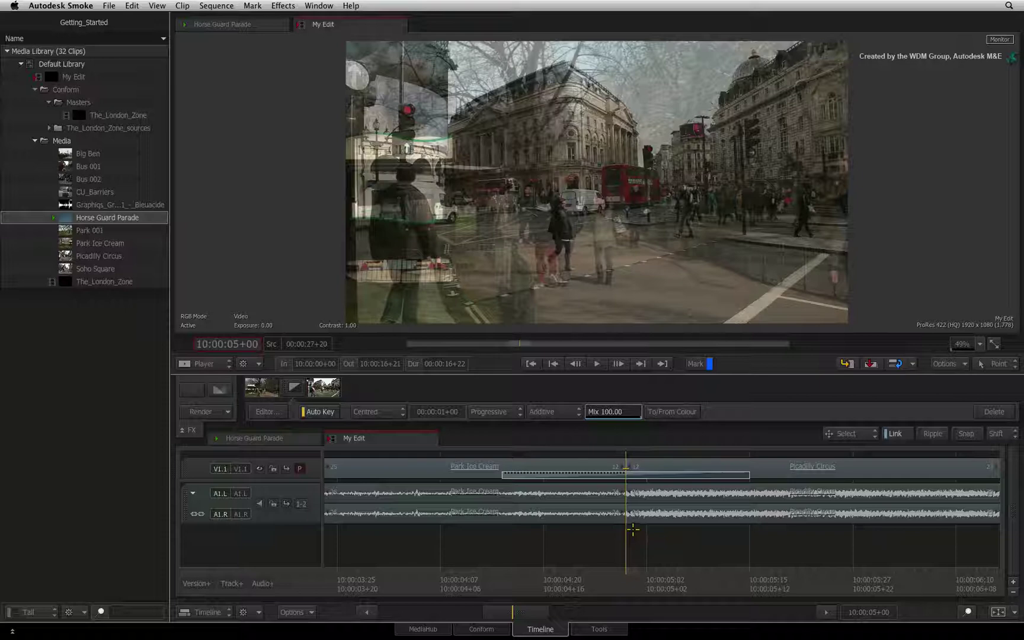
- Delete the video-track dissolve, bring it back with undo, then remove it again
left_click(635, 475)
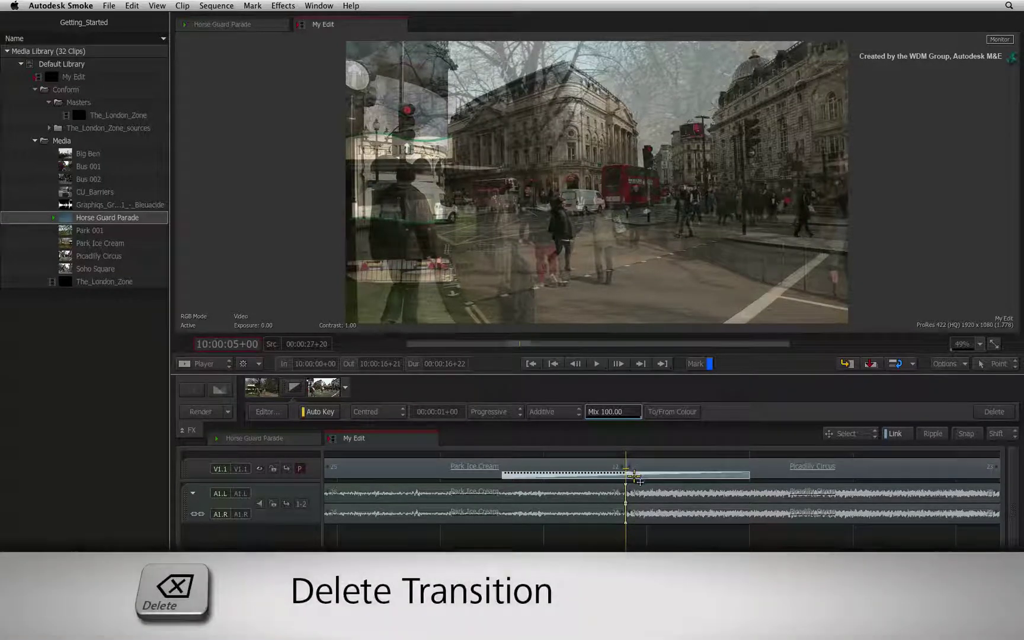
key("Delete")
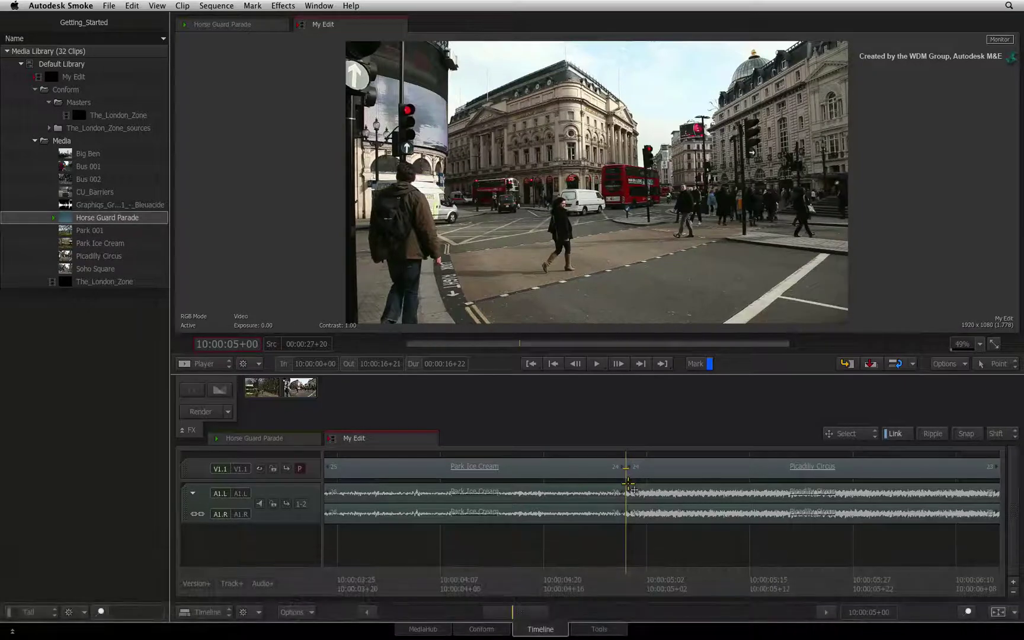
key("ctrl+z")
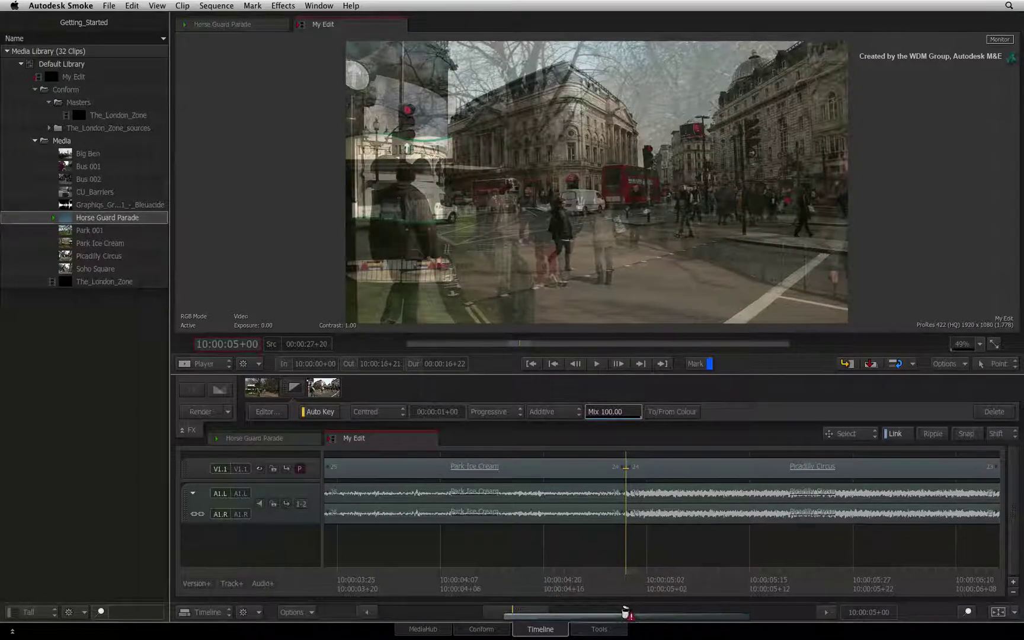
left_click_drag(626, 610, 626, 612)
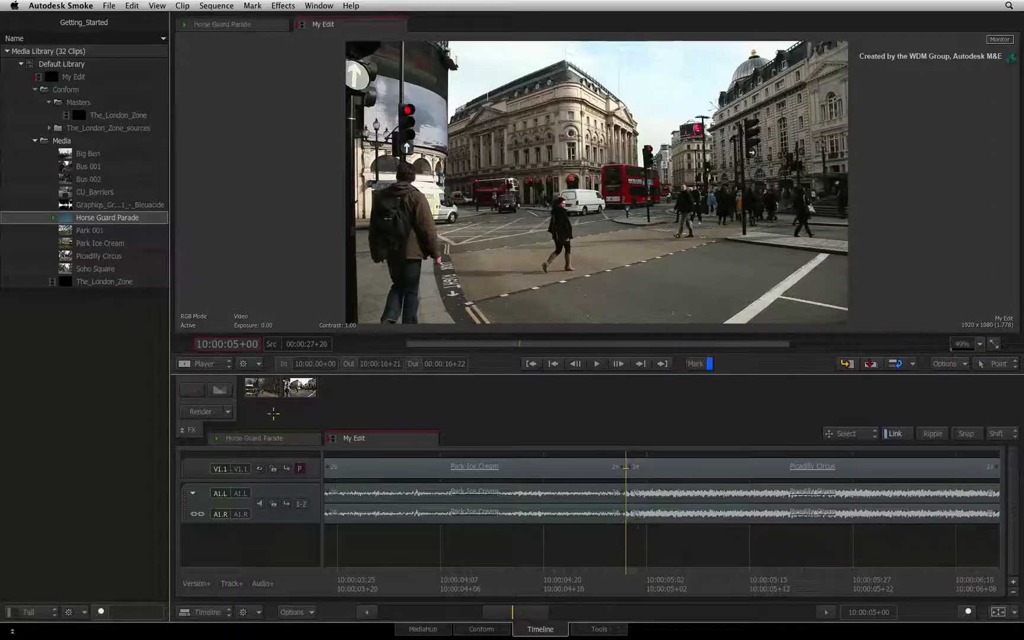
- Choose Wipe from the Video Transitions popup for the cut
left_click(219, 390)
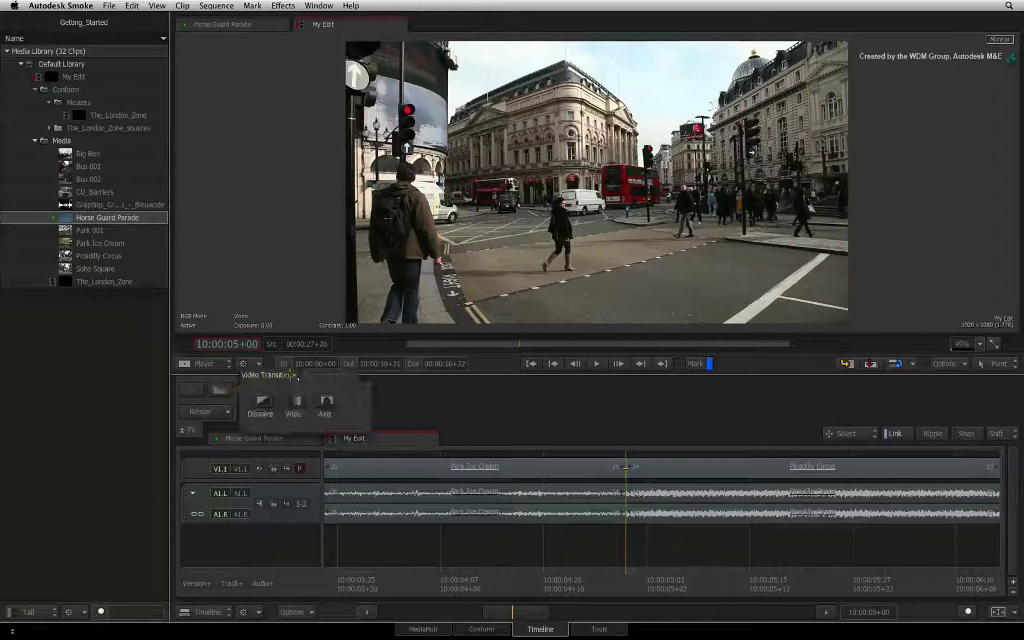
left_click(293, 398)
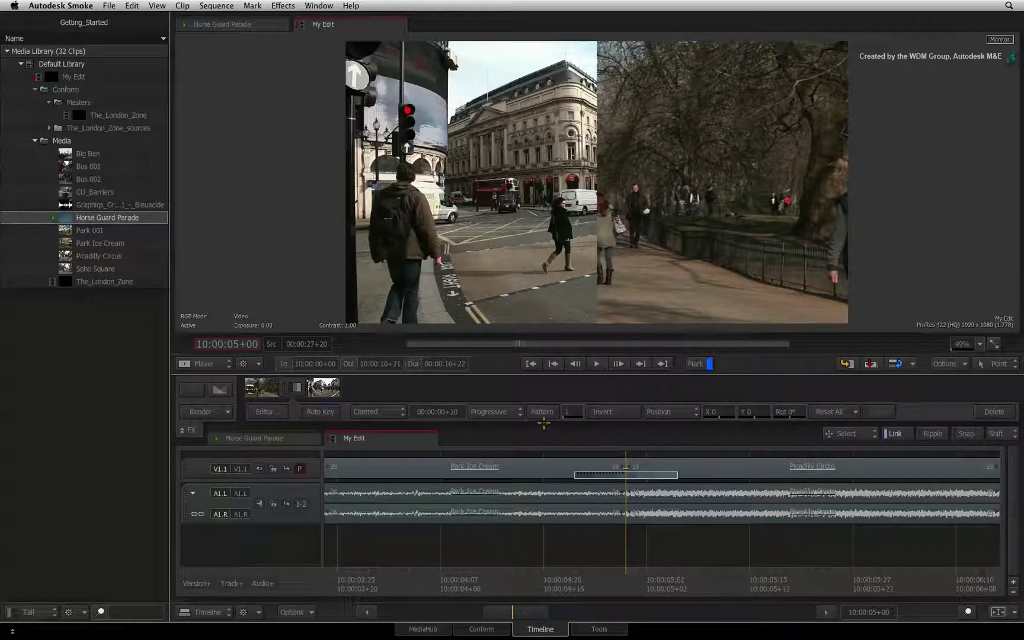
- Pick star pattern 128 from the SMPTE Proxies thumbnails and scrub to preview it
left_click(543, 412)
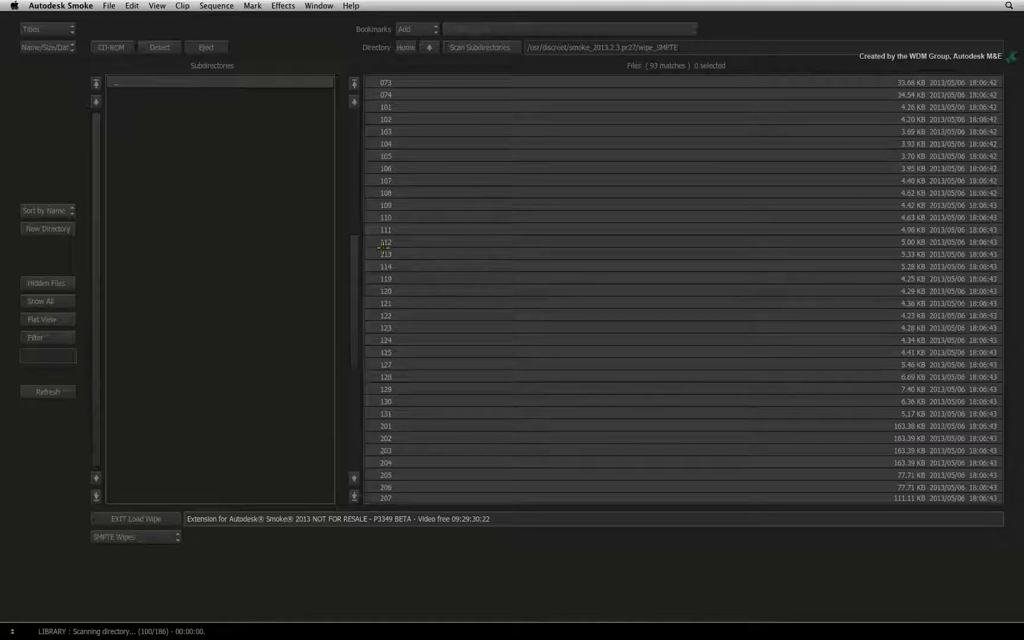
mouse_move(355, 265)
left_mouse_down()
mouse_move(343, 146)
mouse_move(334, 295)
mouse_move(318, 155)
left_mouse_up()
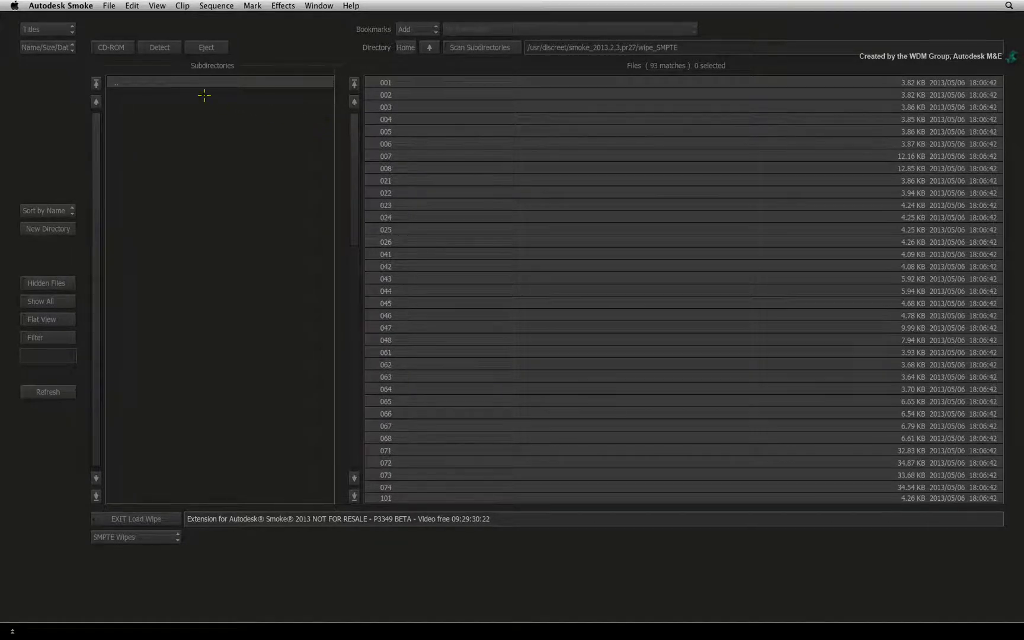
left_click(54, 29)
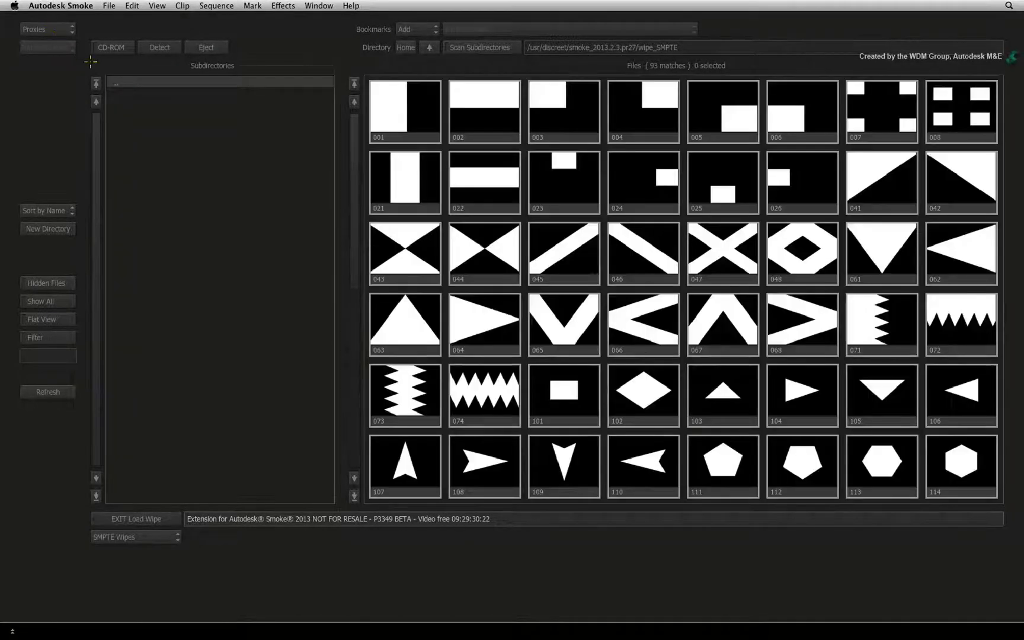
left_click_drag(355, 184, 361, 365)
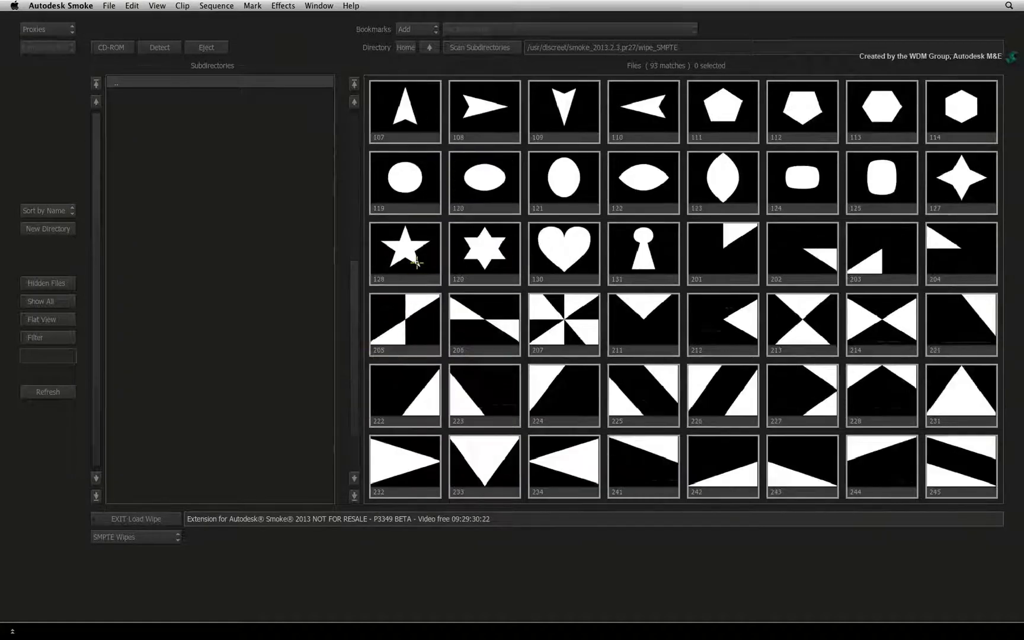
left_click(405, 237)
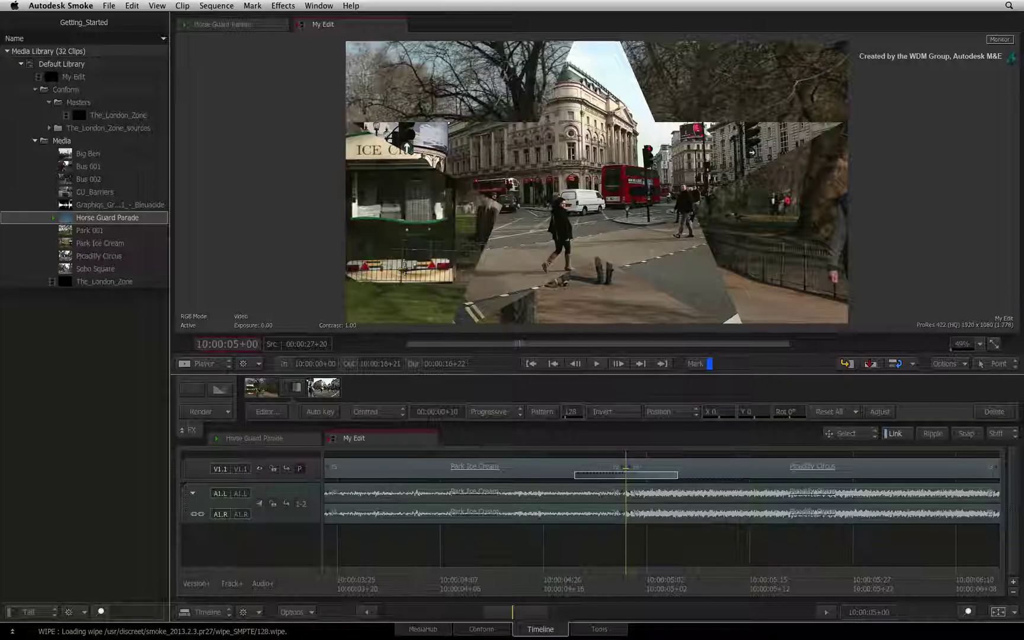
mouse_move(612, 573)
left_mouse_down()
mouse_move(662, 566)
mouse_move(621, 563)
left_mouse_up()
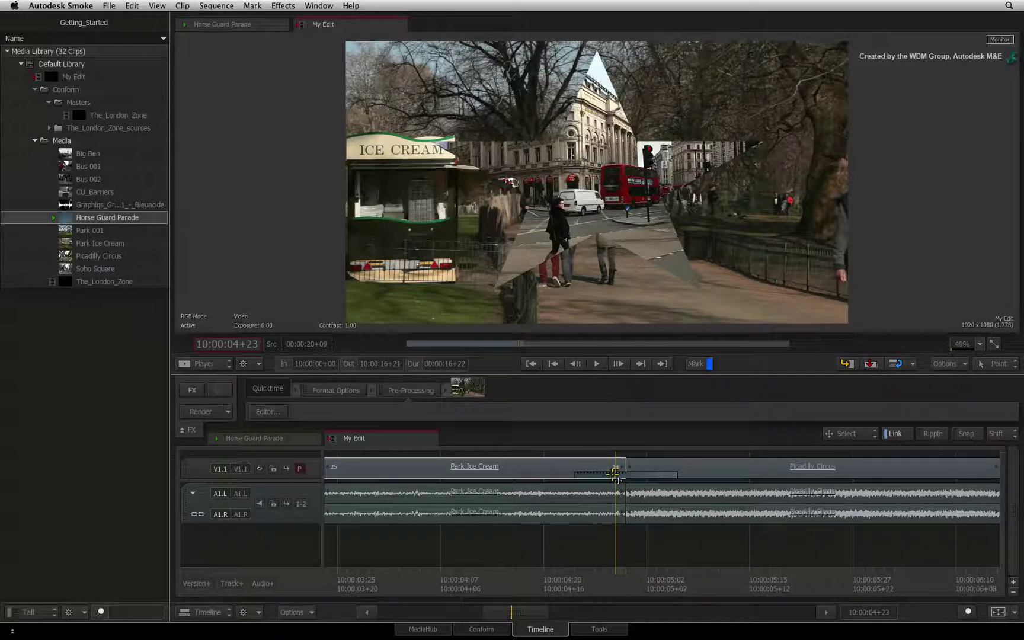
left_click(598, 475)
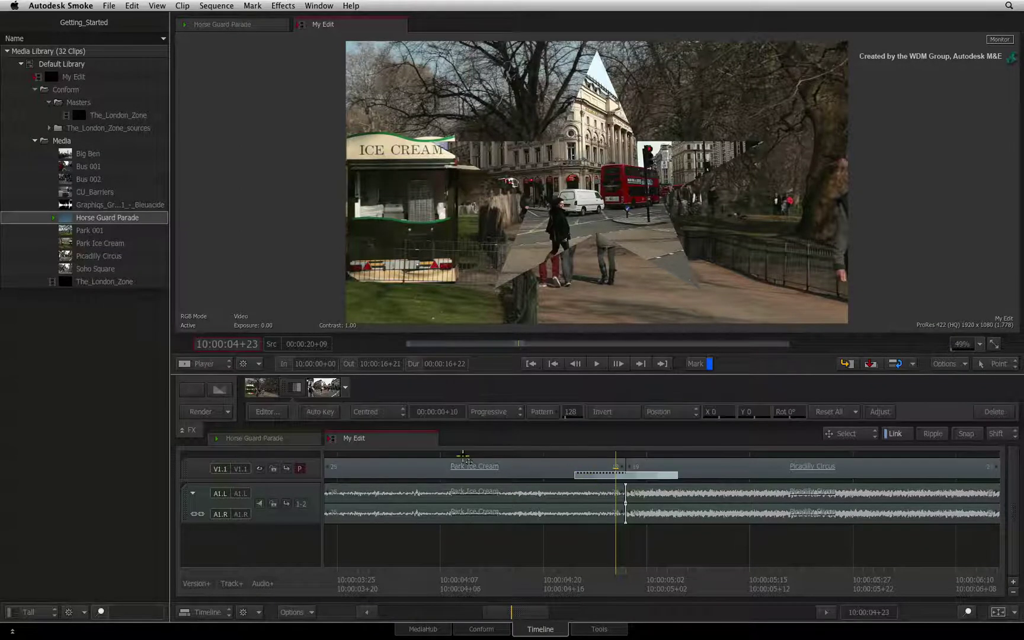
left_click(261, 411)
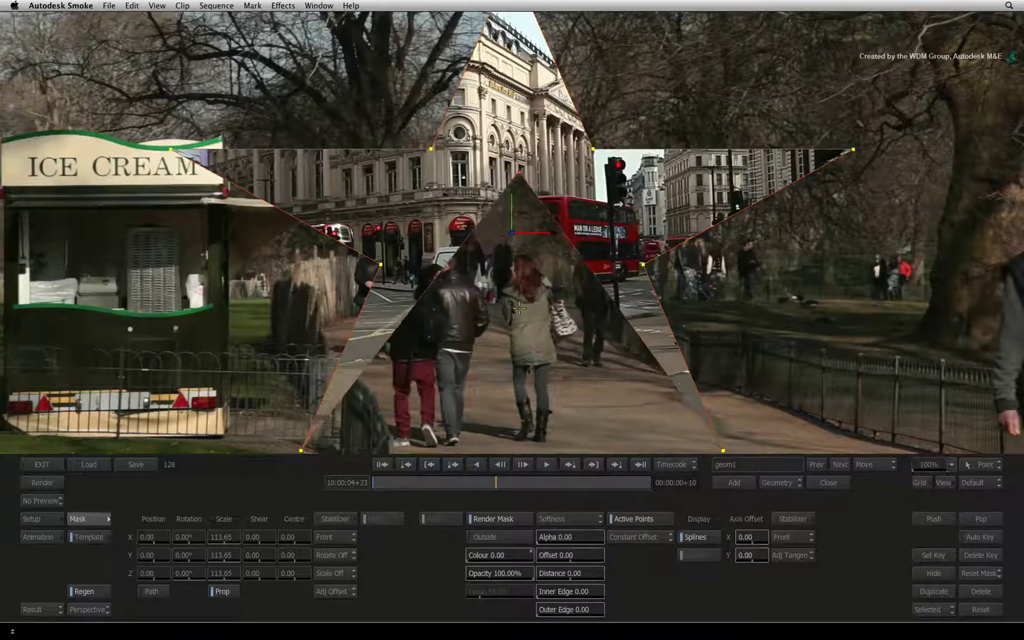
mouse_move(519, 309)
left_mouse_down()
mouse_move(484, 361)
mouse_move(515, 253)
mouse_move(506, 265)
left_mouse_up()
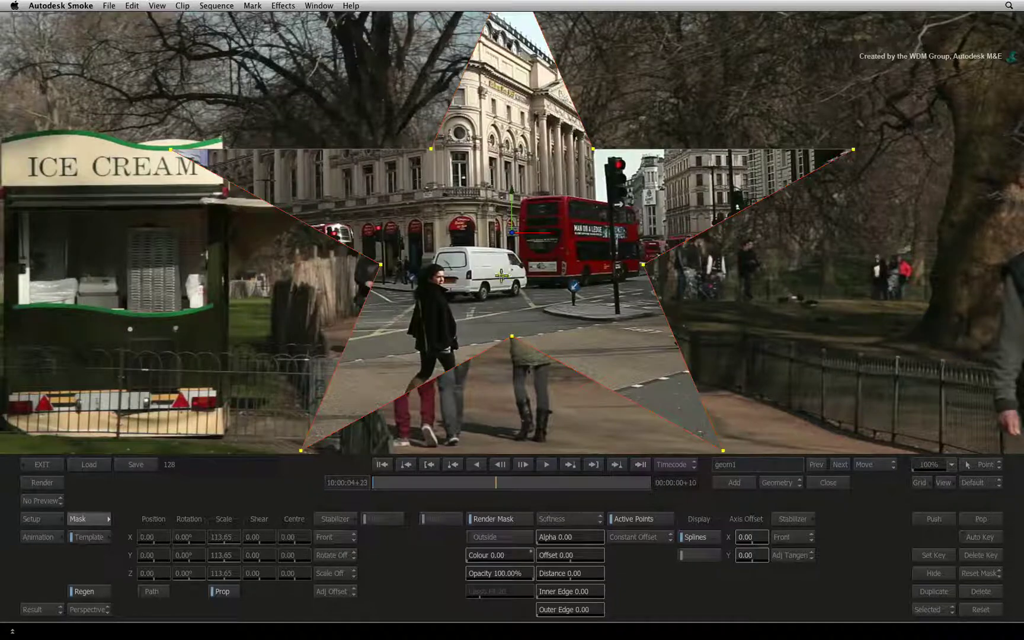
left_click(54, 465)
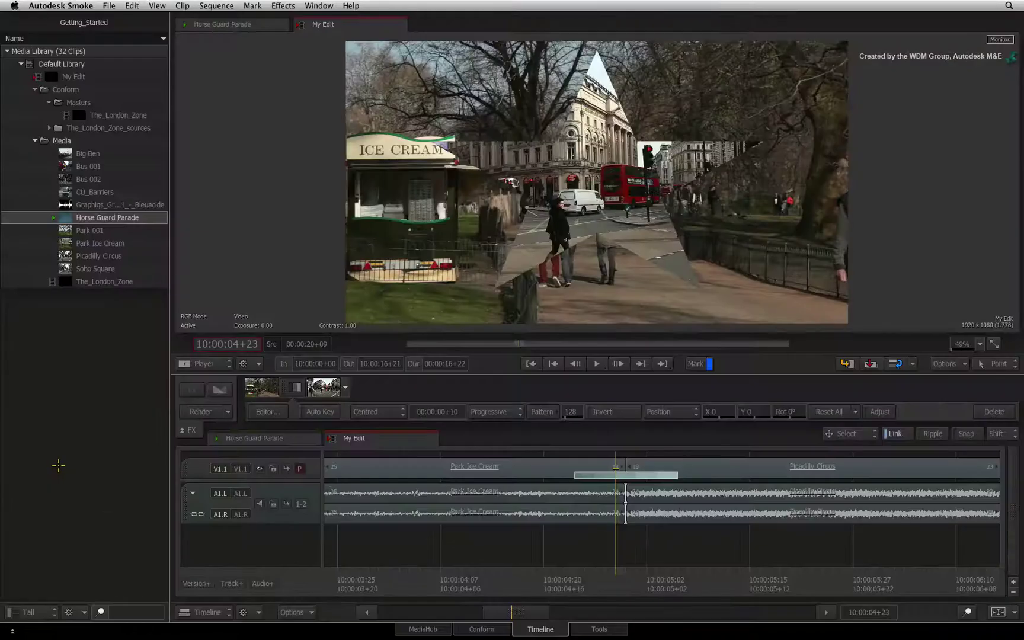